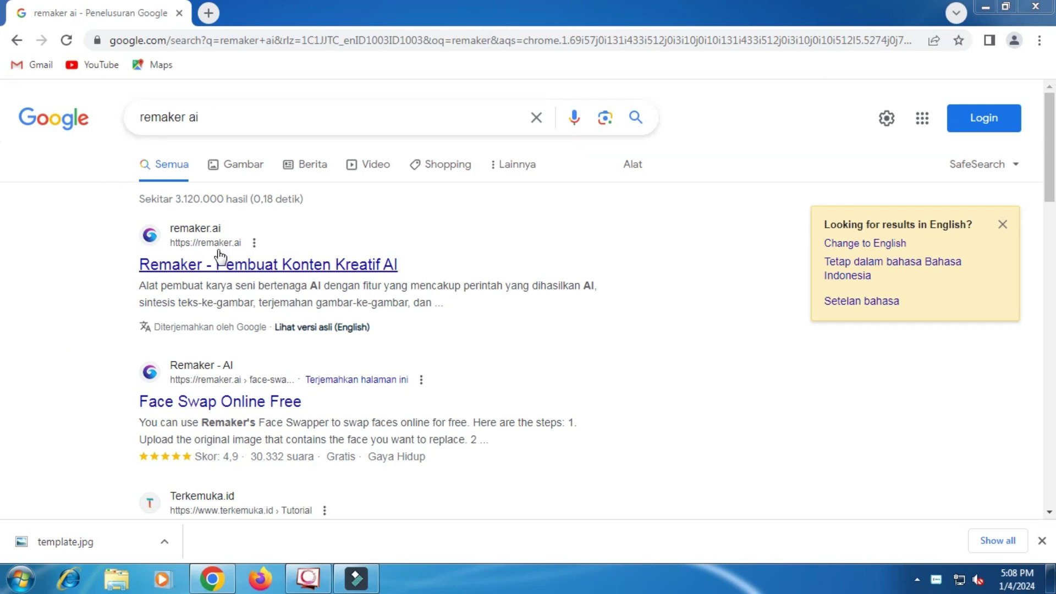
# Step: Open the Remaker AI site, dismiss the translation prompt and switch the site language to English
pyautogui.click(249, 267)
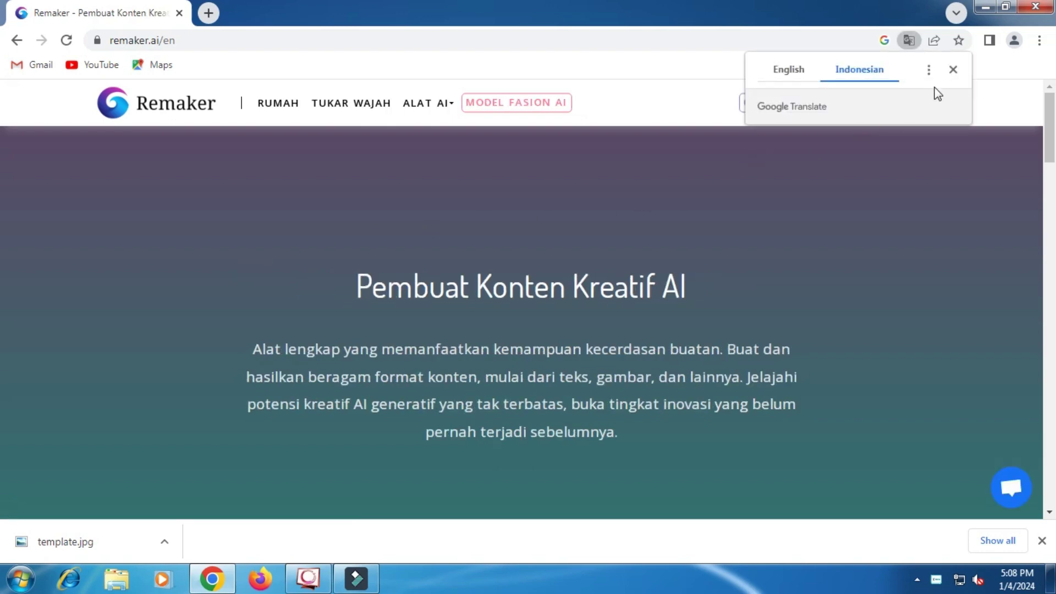
pyautogui.click(953, 70)
pyautogui.click(900, 108)
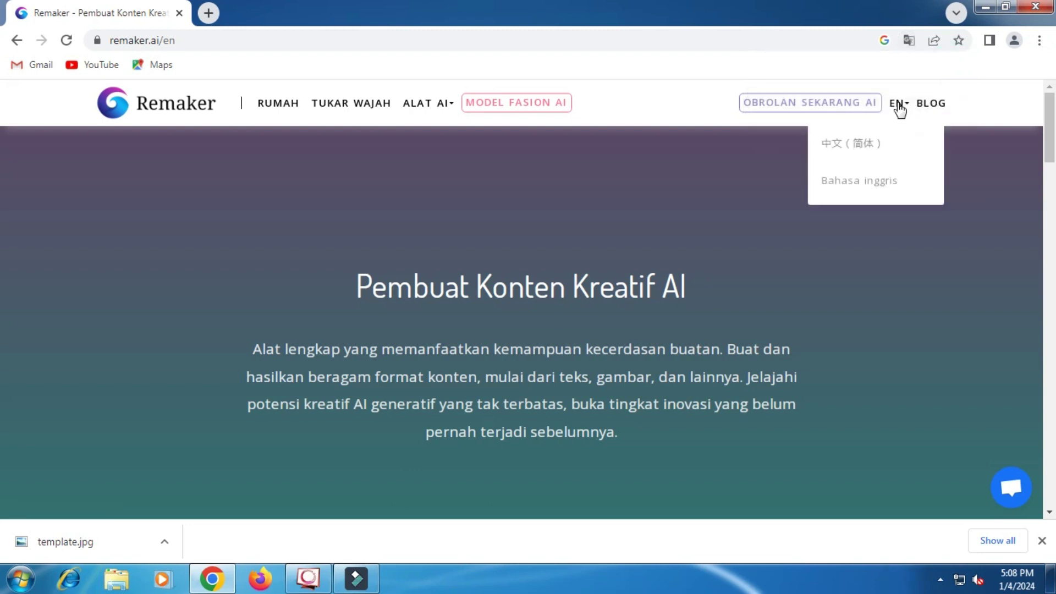
pyautogui.click(851, 180)
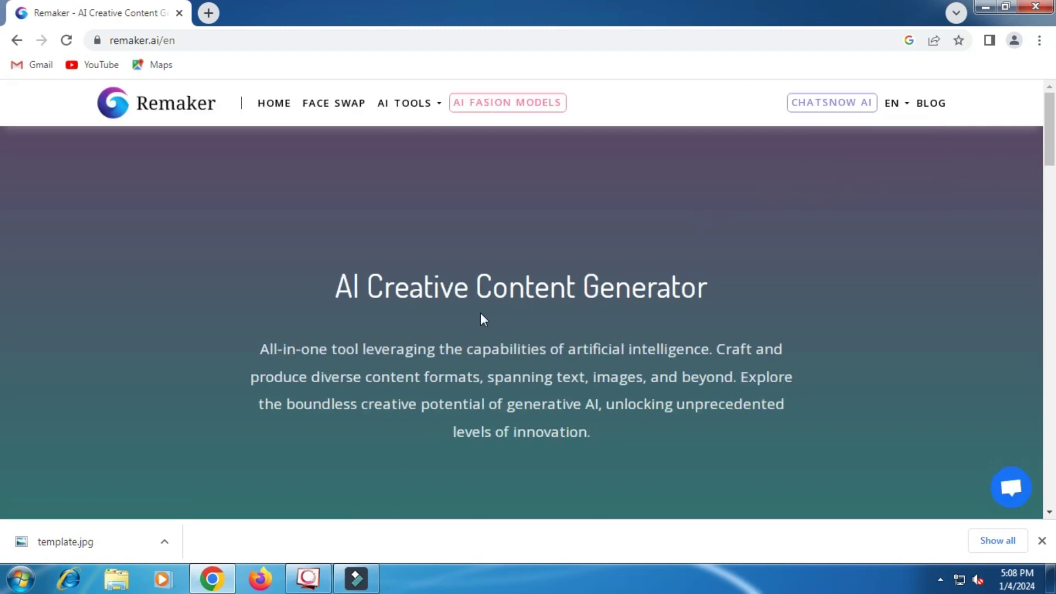
pyautogui.moveTo(409, 103)
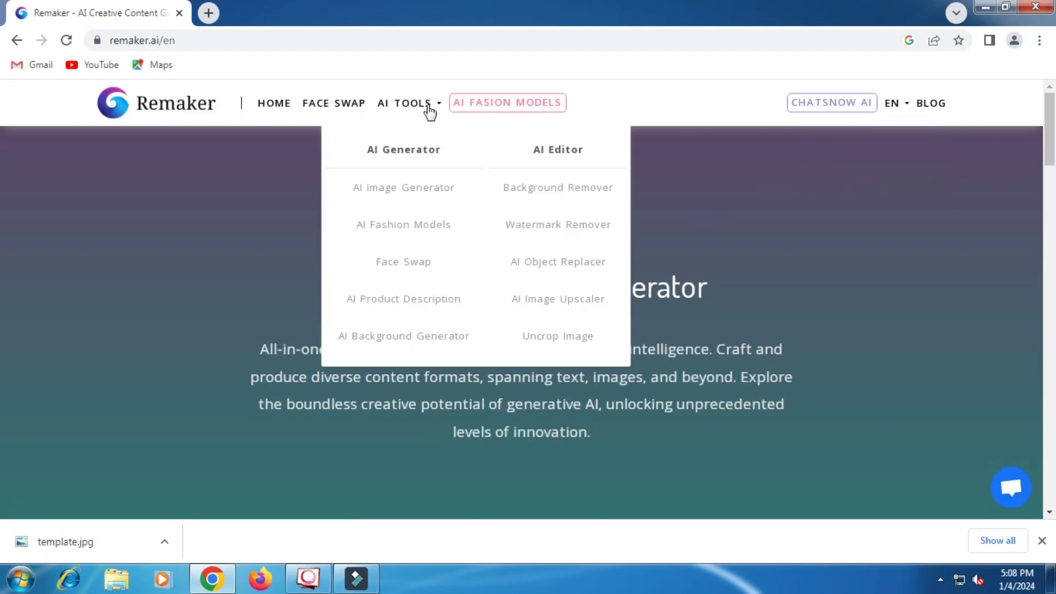
# Step: Upload the woman's portrait from Pictures into the Background Remover to cut her out
pyautogui.click(409, 336)
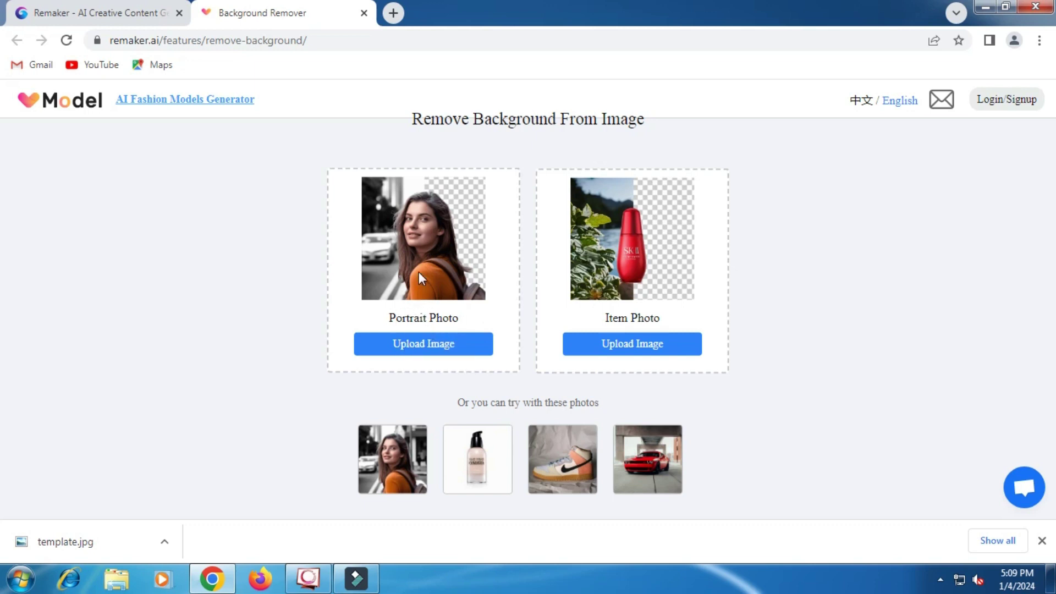
pyautogui.click(414, 344)
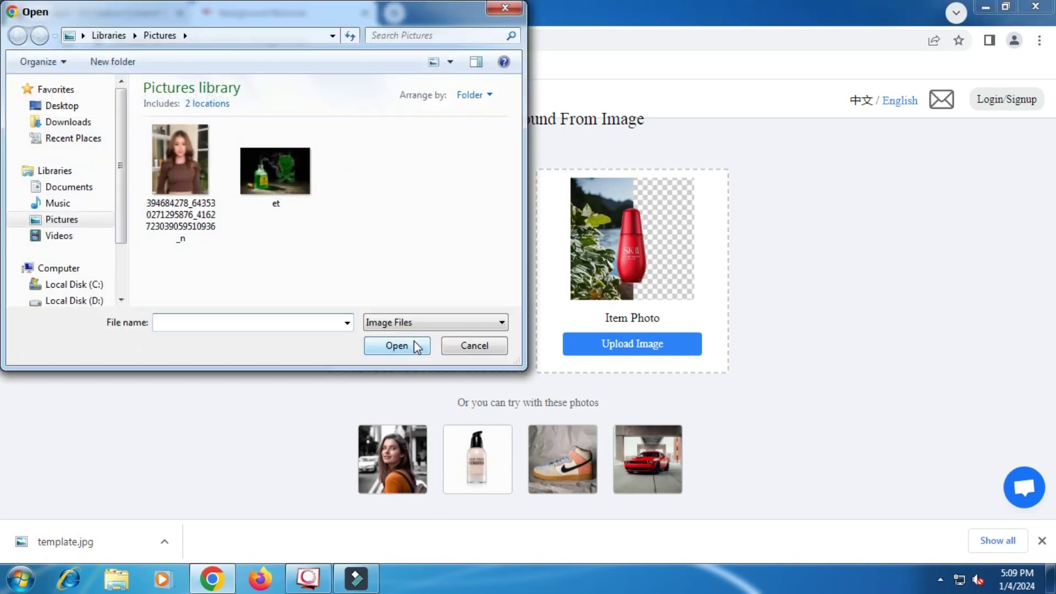
pyautogui.click(208, 233)
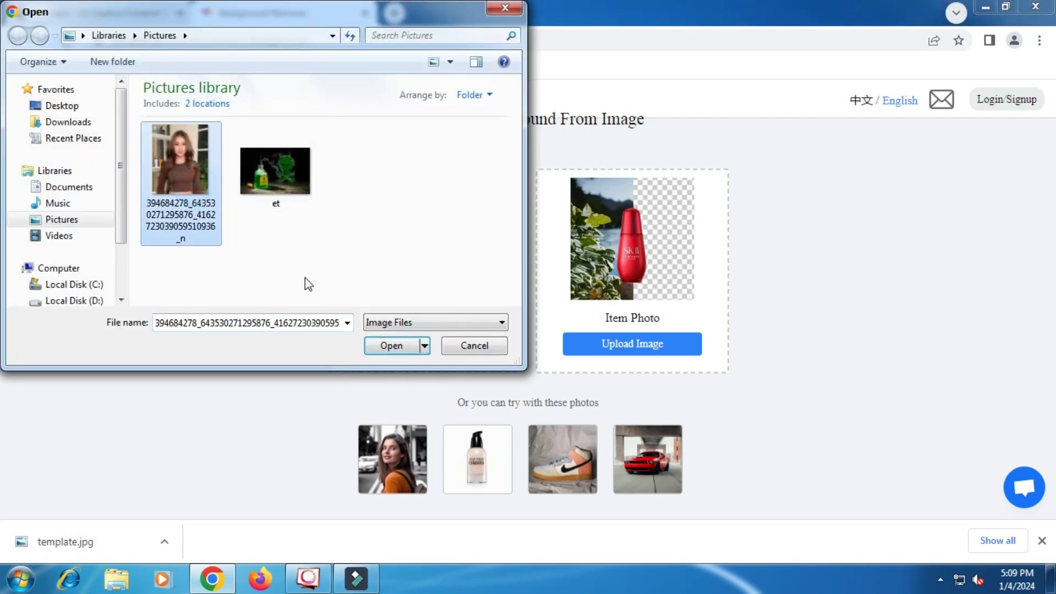
pyautogui.click(385, 342)
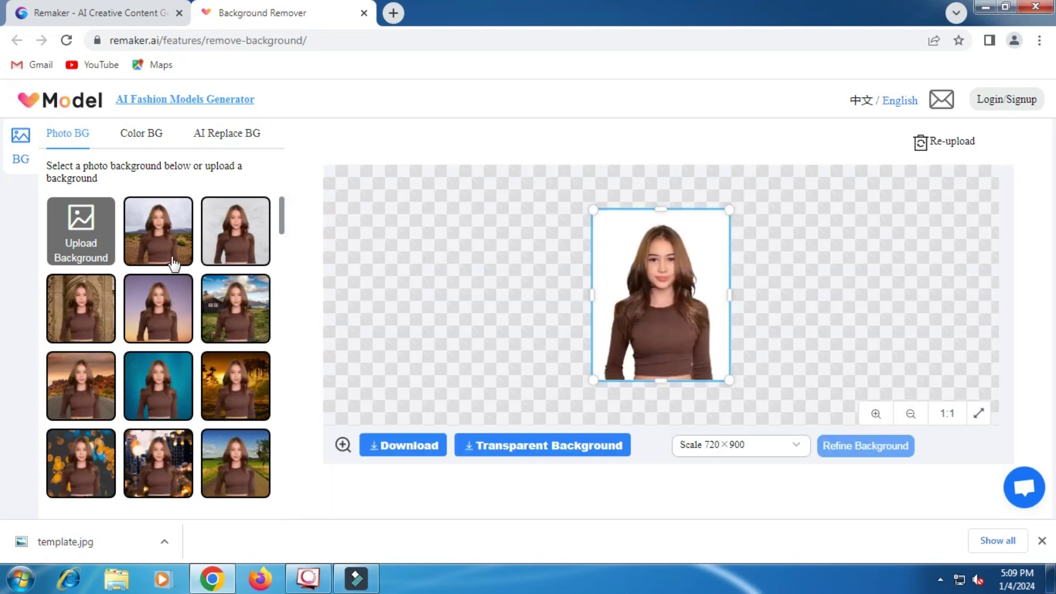
# Step: Put the woman on the hillside house photo, shrink the backdrop and adjust her size and position
pyautogui.click(235, 318)
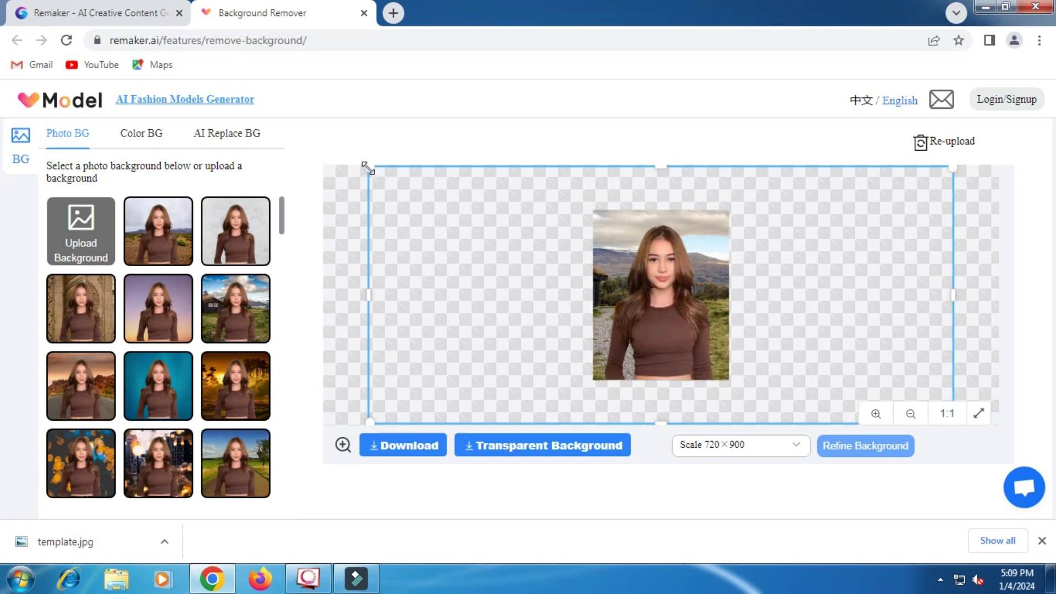
pyautogui.moveTo(367, 167)
pyautogui.mouseDown()
pyautogui.moveTo(507, 270)
pyautogui.moveTo(482, 254)
pyautogui.moveTo(566, 242)
pyautogui.mouseUp()
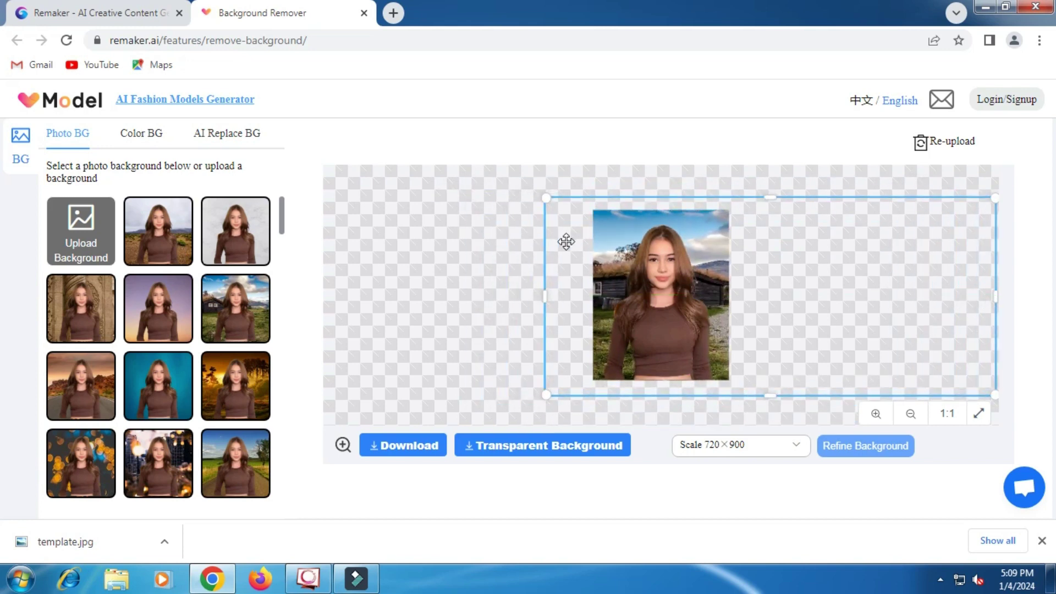
pyautogui.click(676, 308)
pyautogui.moveTo(674, 314); pyautogui.dragTo(674, 321)
pyautogui.moveTo(591, 220); pyautogui.dragTo(595, 223)
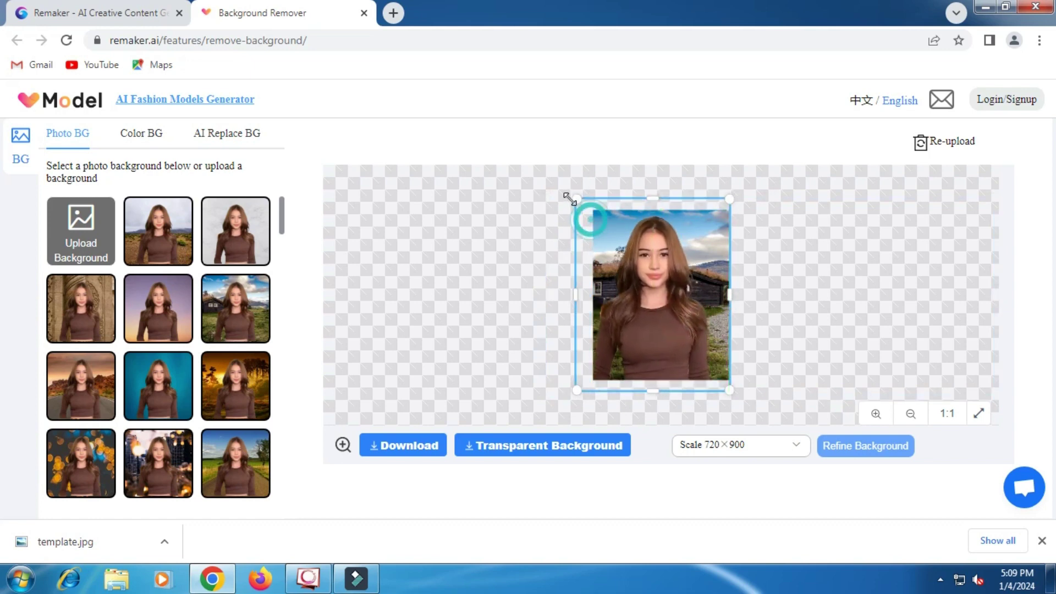
pyautogui.moveTo(536, 202); pyautogui.dragTo(570, 230)
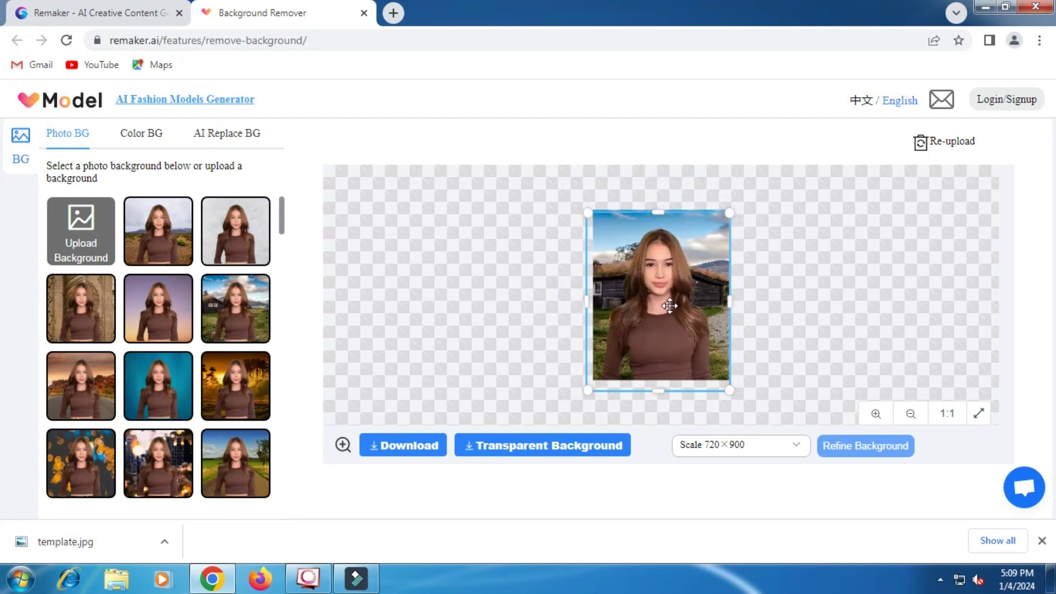
pyautogui.moveTo(671, 306); pyautogui.dragTo(675, 297)
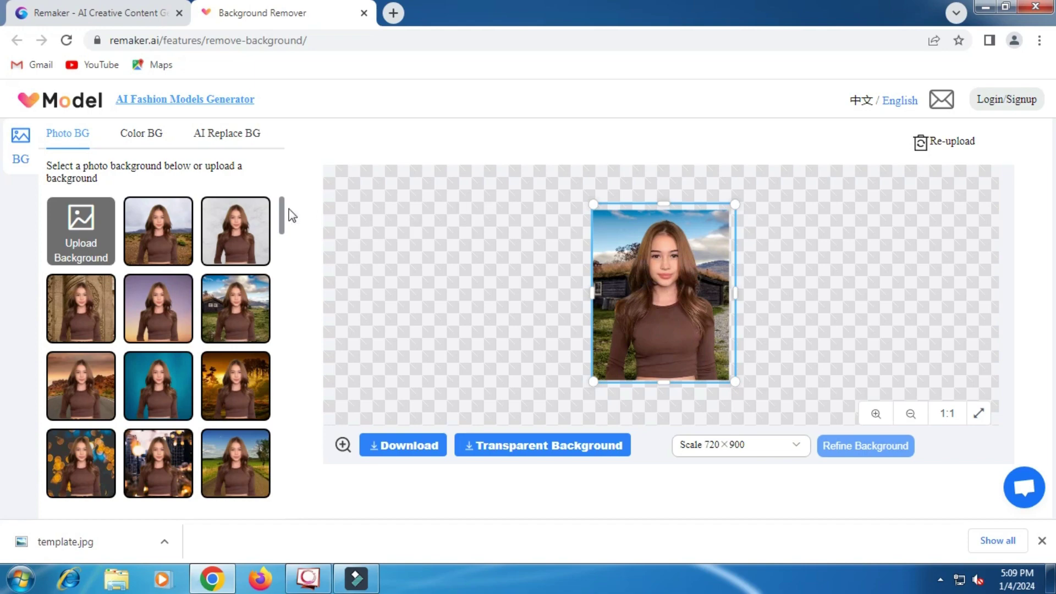
# Step: Upload template.jpg from Downloads as the custom background image
pyautogui.click(81, 230)
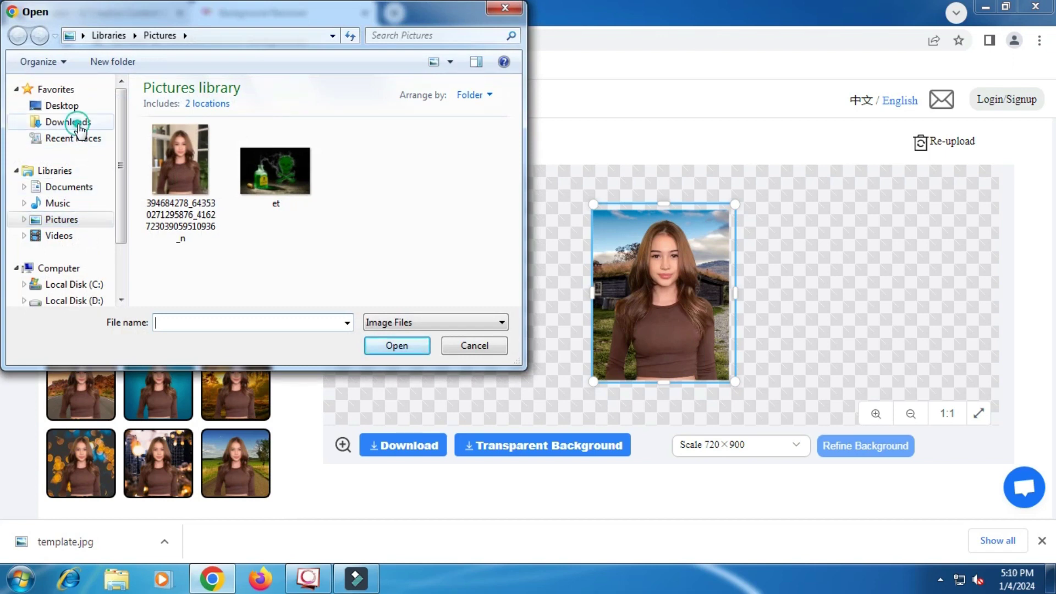
pyautogui.click(78, 123)
pyautogui.click(287, 144)
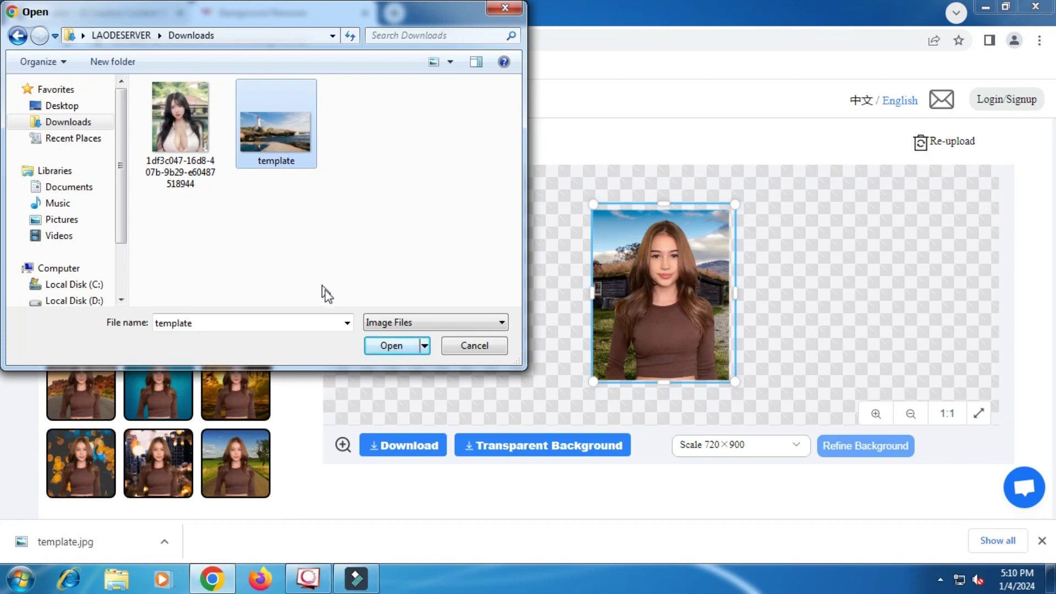
pyautogui.click(392, 344)
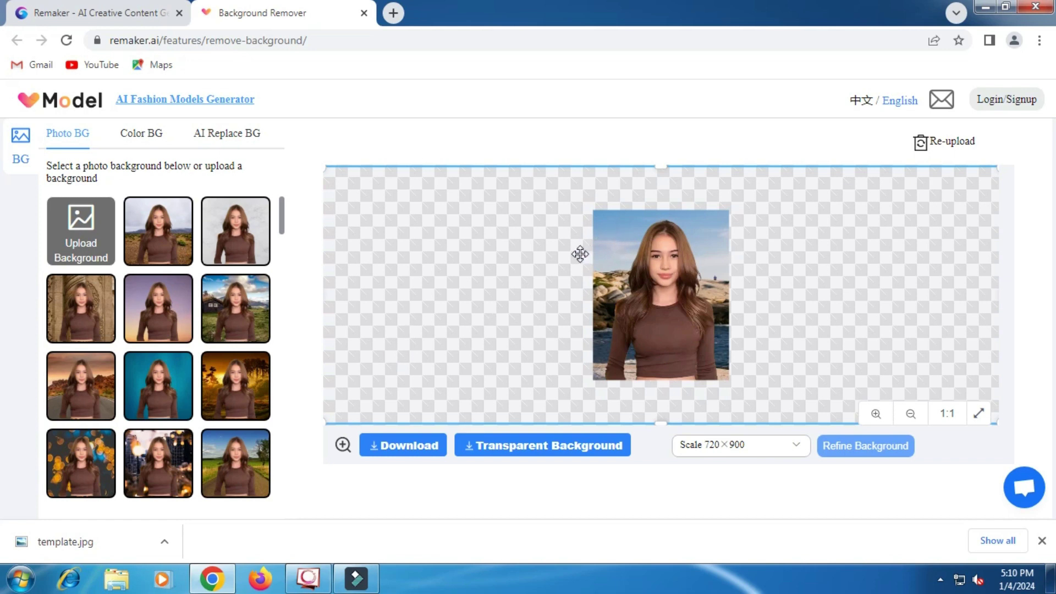
# Step: Shift the template background photo until the lighthouse shows beside the woman
pyautogui.moveTo(462, 321); pyautogui.dragTo(598, 344)
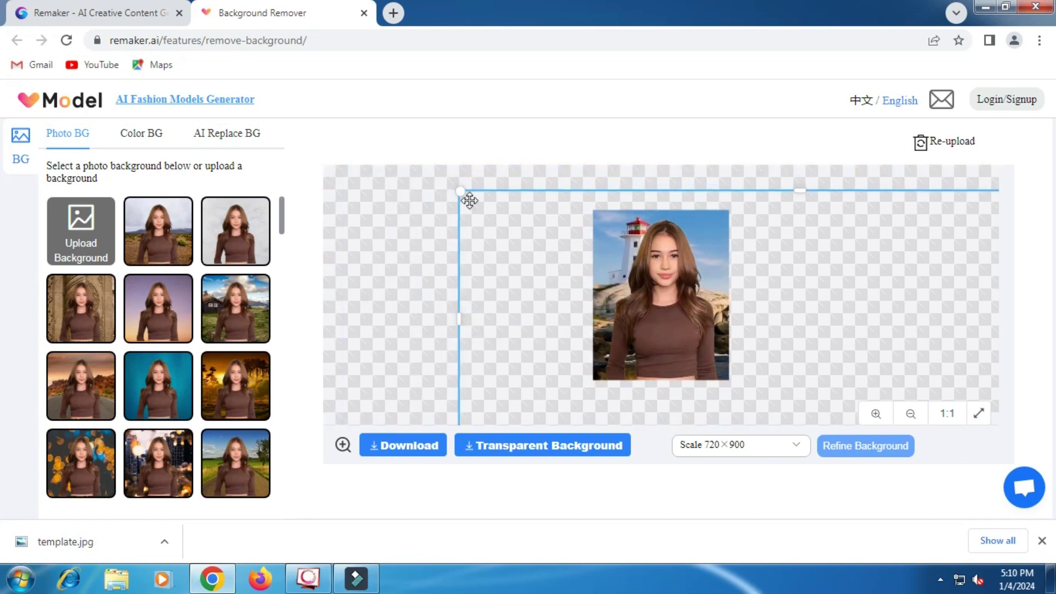
pyautogui.moveTo(488, 232)
pyautogui.mouseDown()
pyautogui.moveTo(499, 248)
pyautogui.moveTo(490, 233)
pyautogui.mouseUp()
pyautogui.click(649, 317)
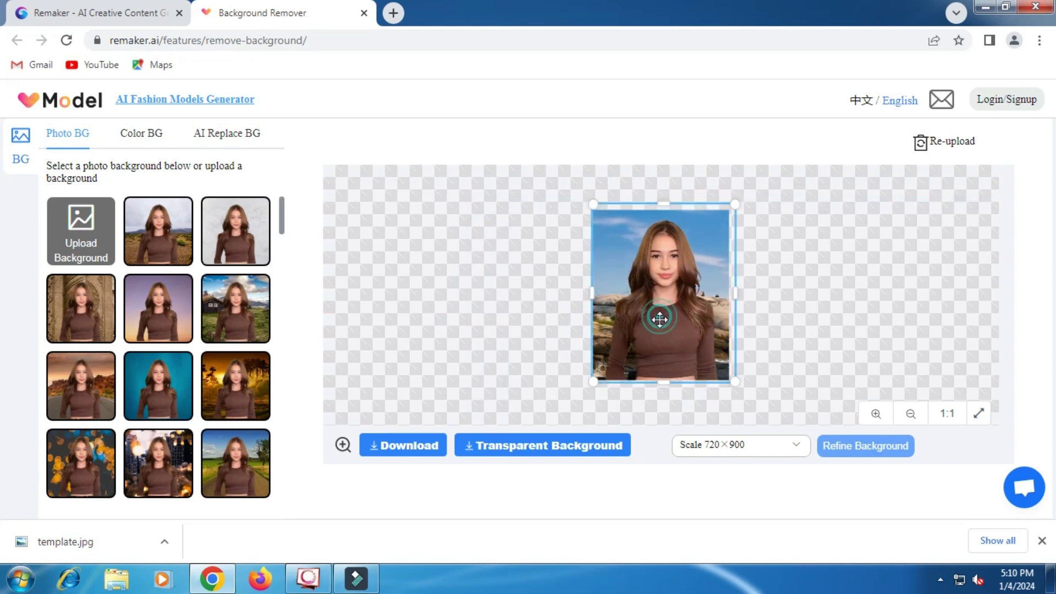
pyautogui.click(559, 306)
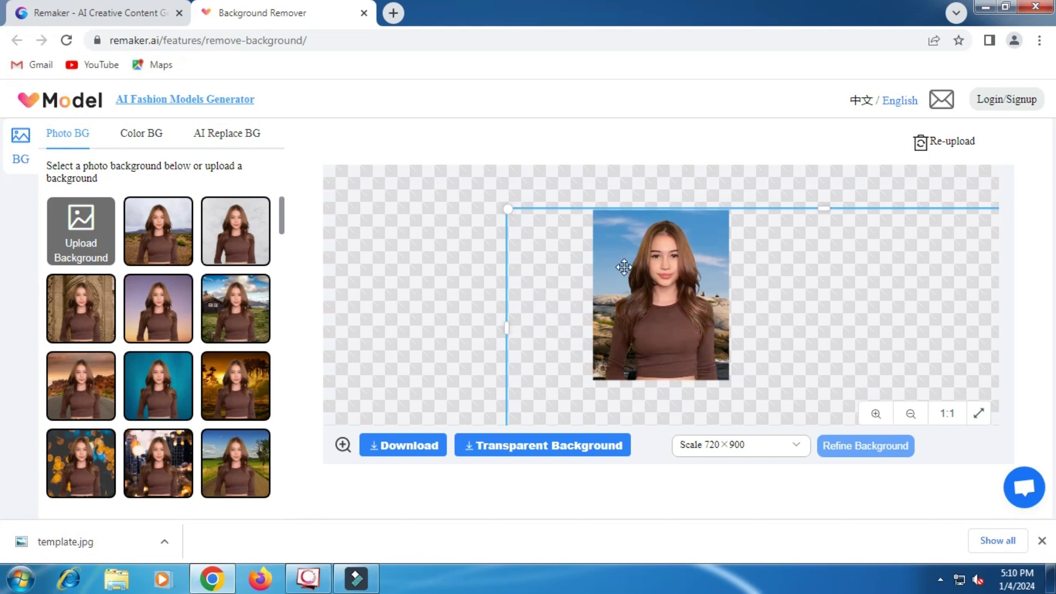
pyautogui.moveTo(513, 276); pyautogui.dragTo(458, 267)
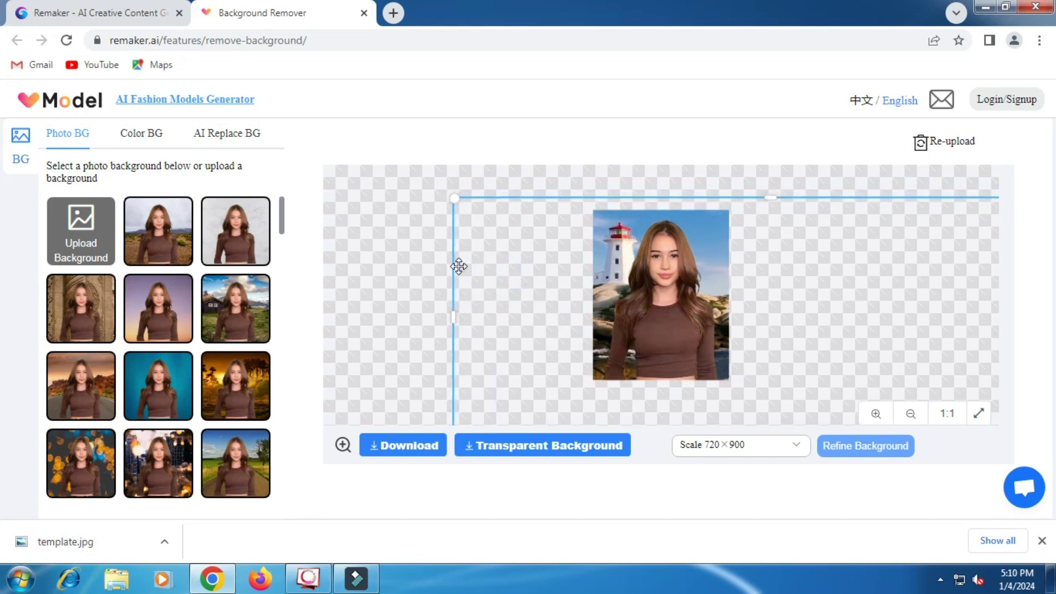
# Step: Shrink the woman's cut-out slightly and recentre her over the lighthouse scene
pyautogui.click(672, 320)
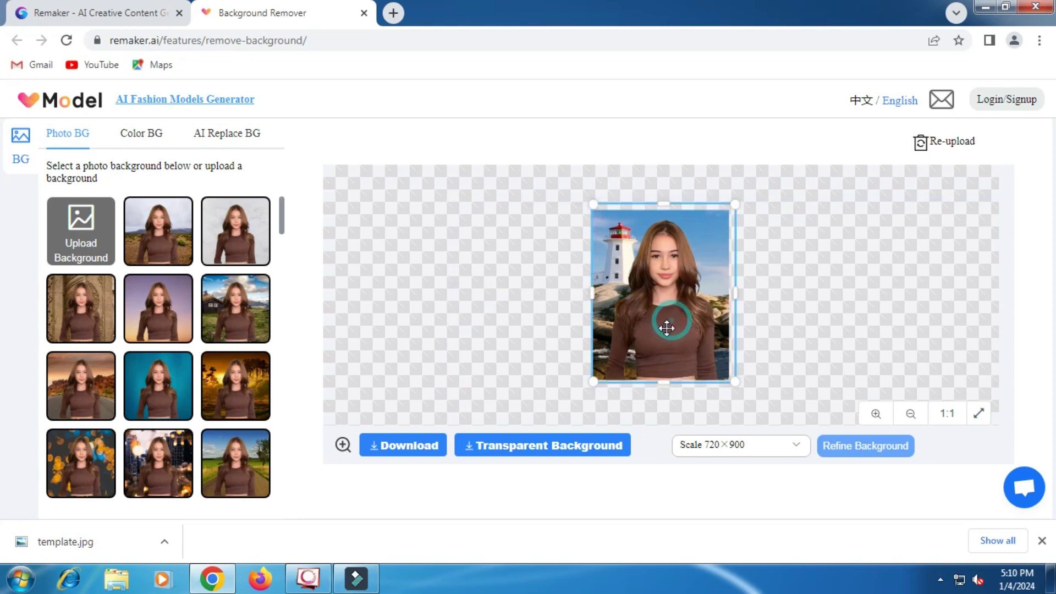
pyautogui.moveTo(672, 323); pyautogui.dragTo(671, 325)
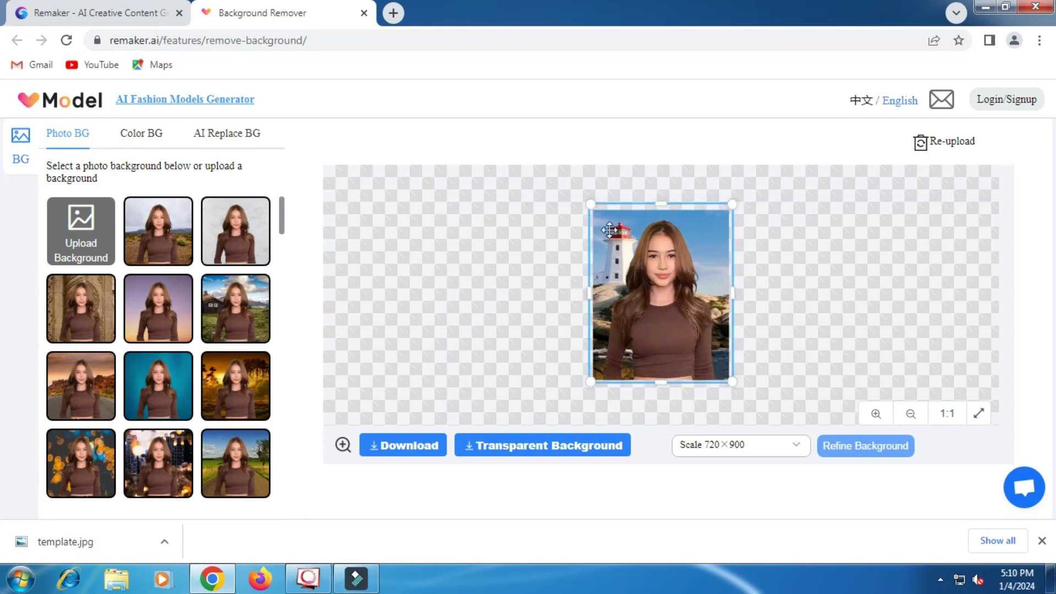
pyautogui.moveTo(591, 205); pyautogui.dragTo(600, 220)
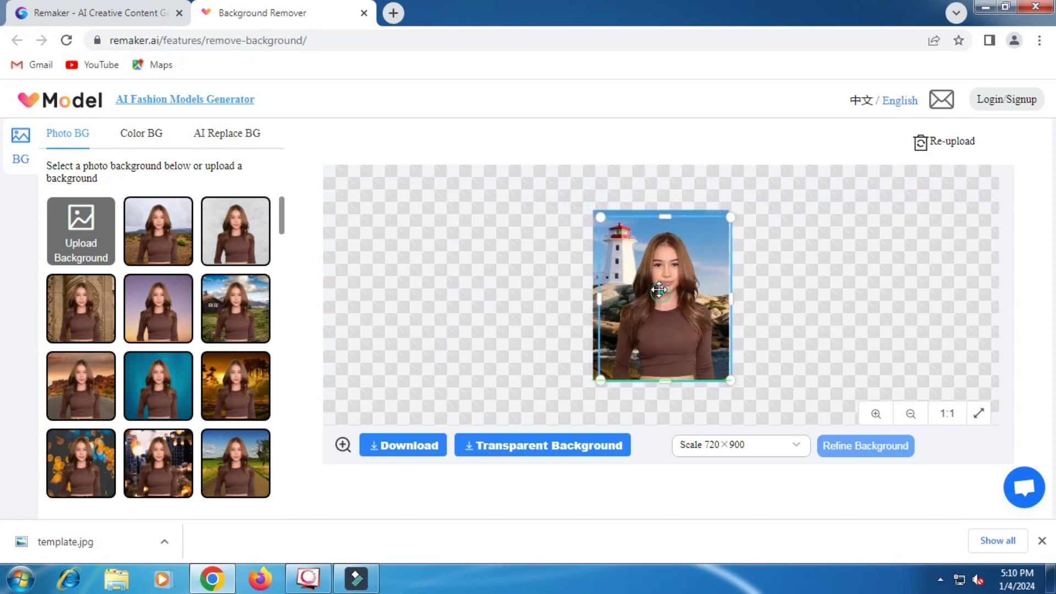
pyautogui.moveTo(658, 292); pyautogui.dragTo(656, 292)
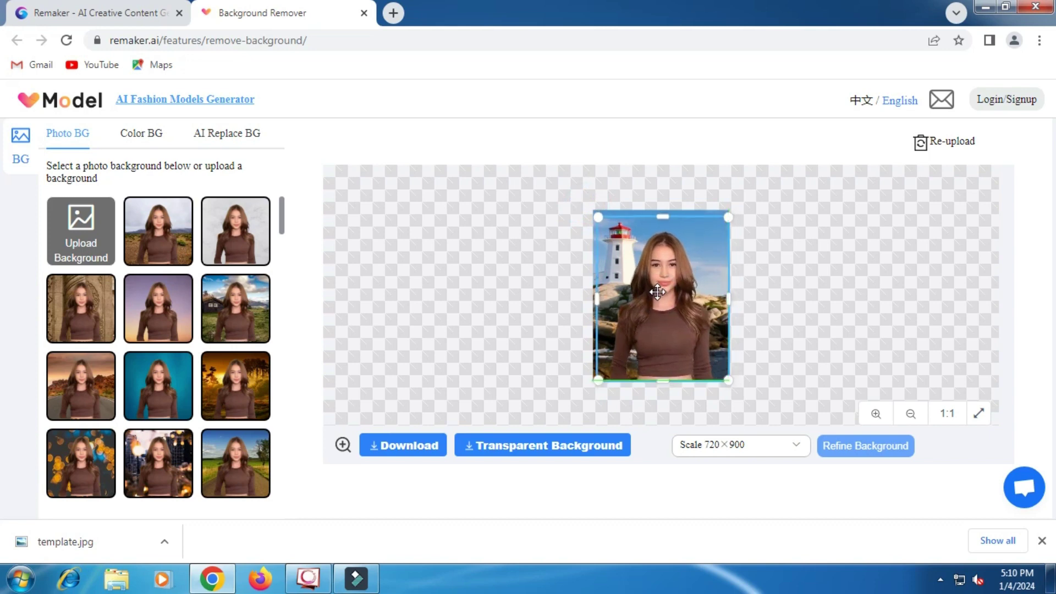
# Step: Download the lighthouse composite as a PNG
pyautogui.click(401, 450)
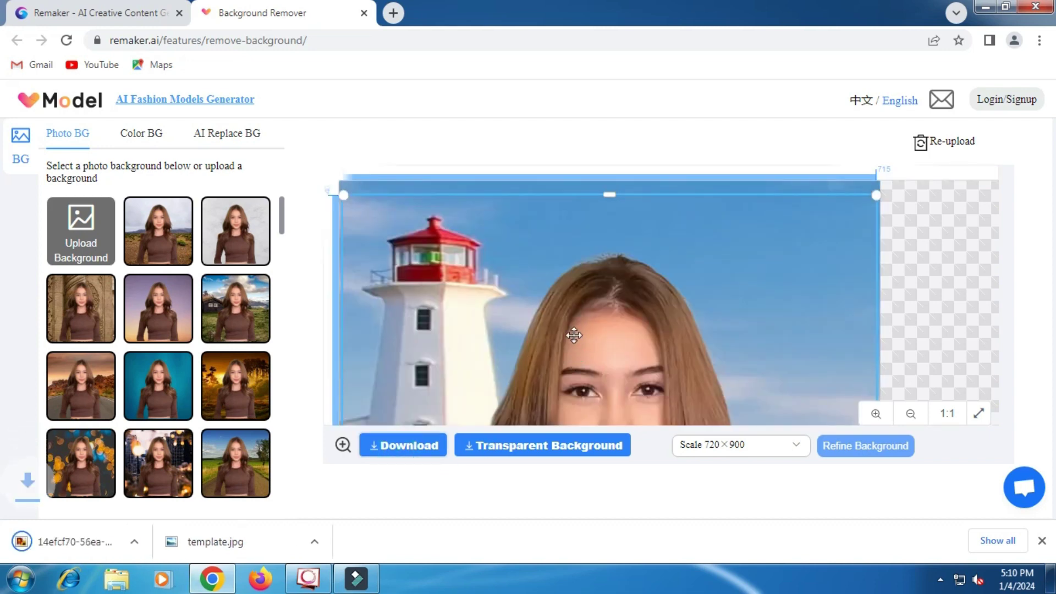
# Step: Download the lighthouse composite again, then zoom out so the whole image fits the canvas
pyautogui.click(413, 450)
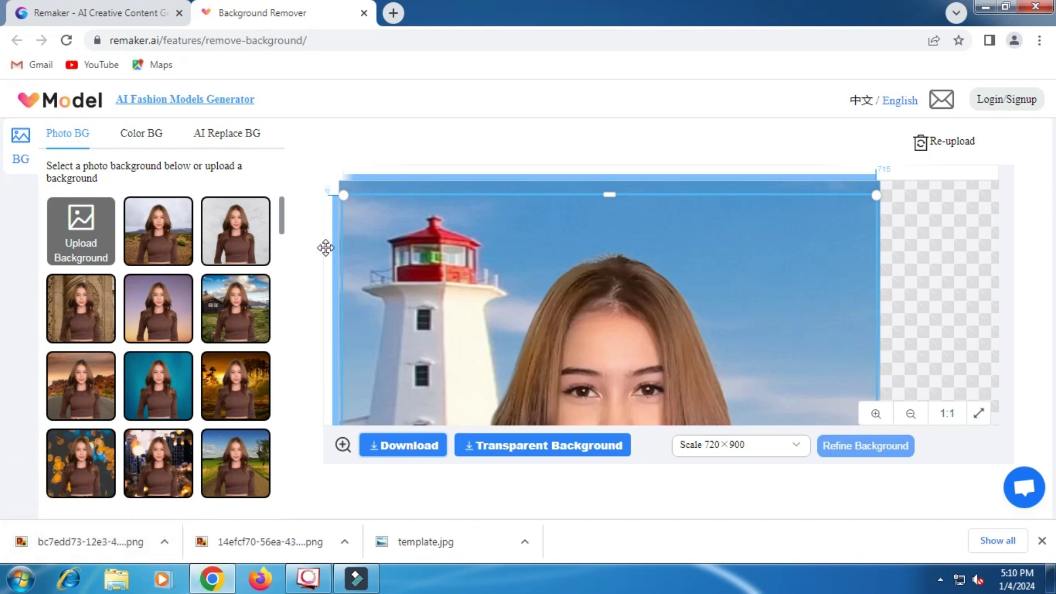
pyautogui.scroll(-2, 330, 253)
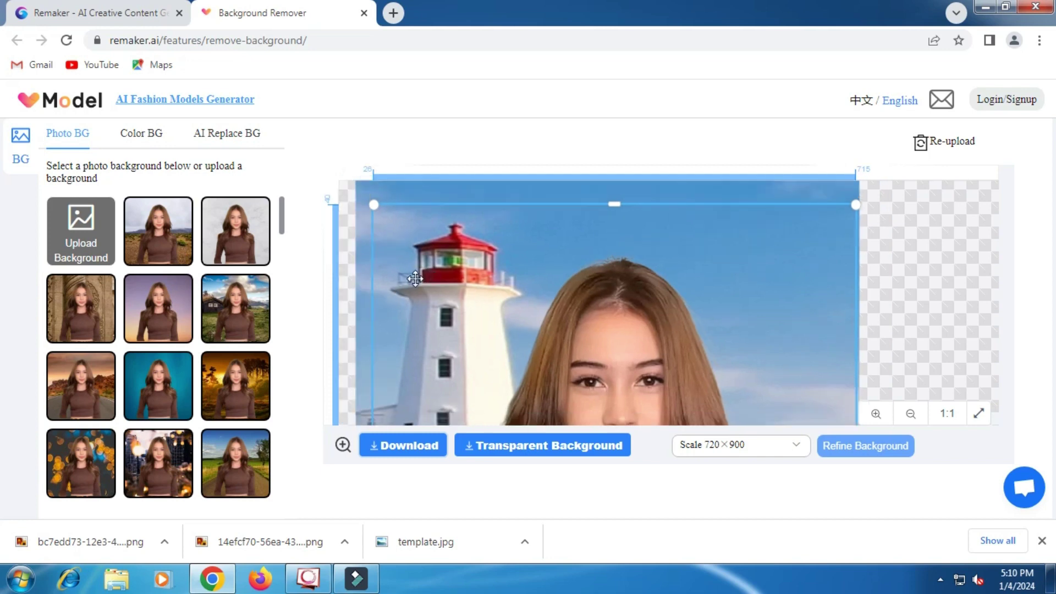
pyautogui.scroll(-3, 413, 277)
pyautogui.scroll(-2, 505, 275)
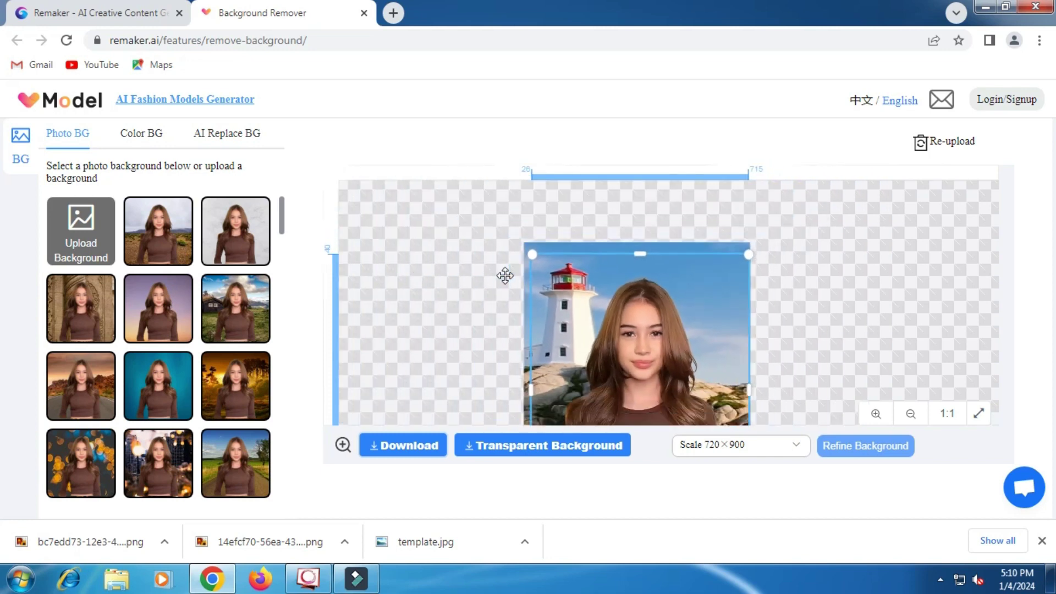
pyautogui.scroll(1, 505, 275)
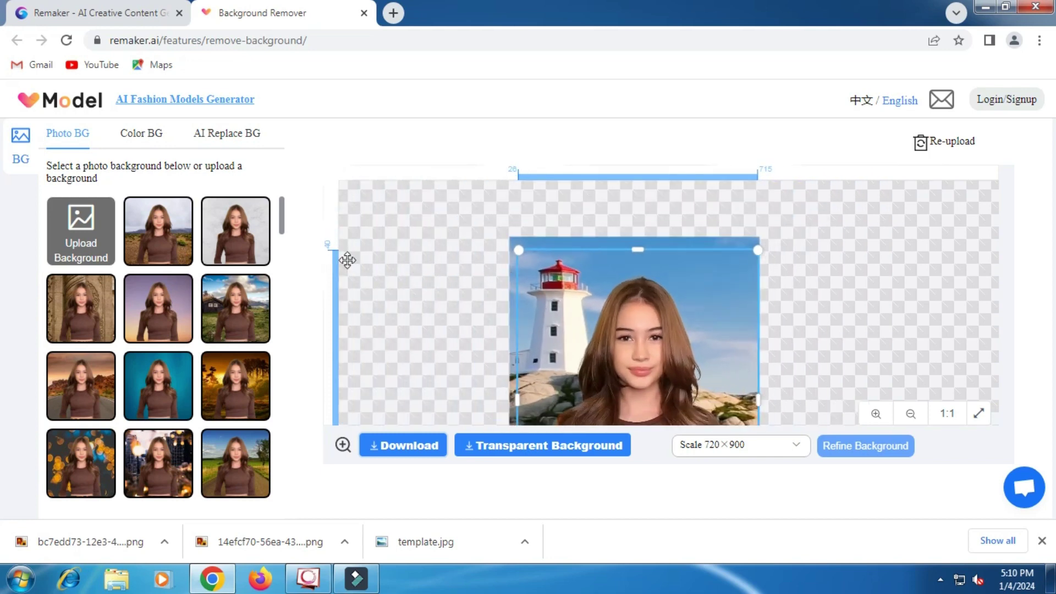
# Step: Under Color BG, replace the lighthouse backdrop with a solid purple background
pyautogui.click(138, 136)
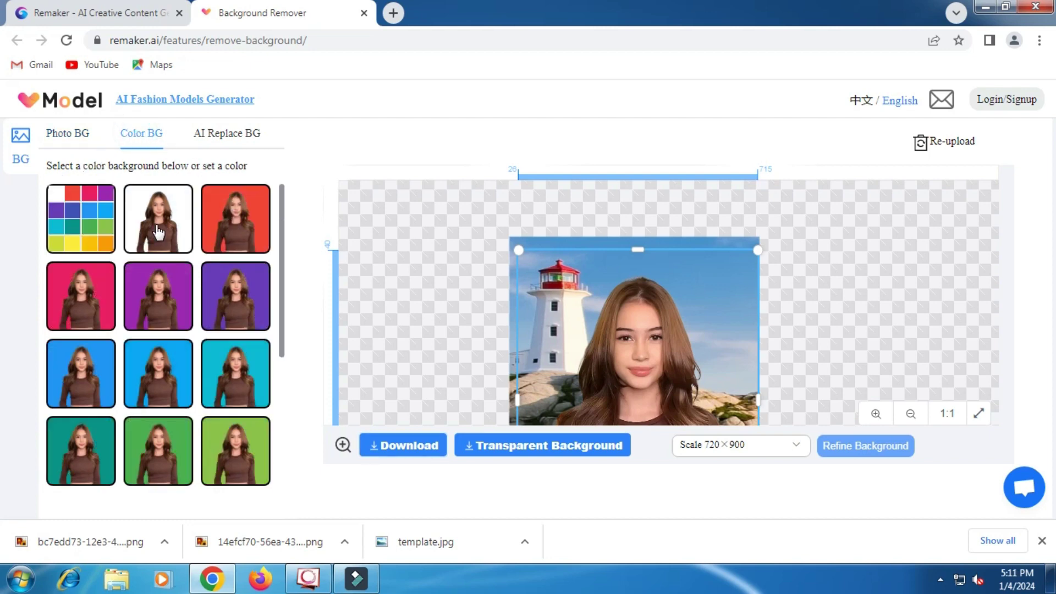
pyautogui.scroll(-1, 599, 299)
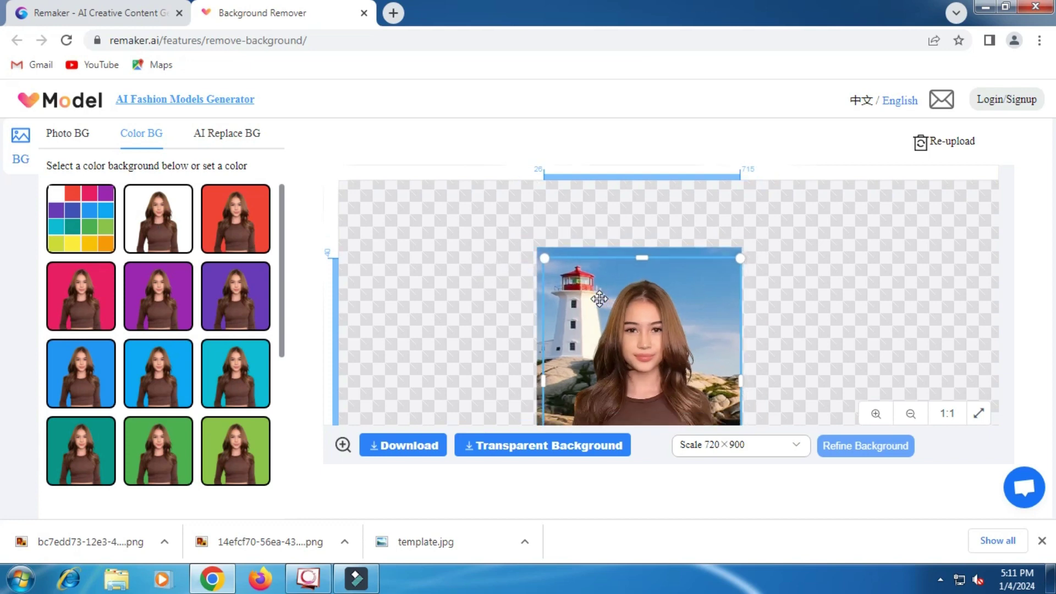
pyautogui.scroll(-1, 600, 298)
pyautogui.scroll(-1, 597, 301)
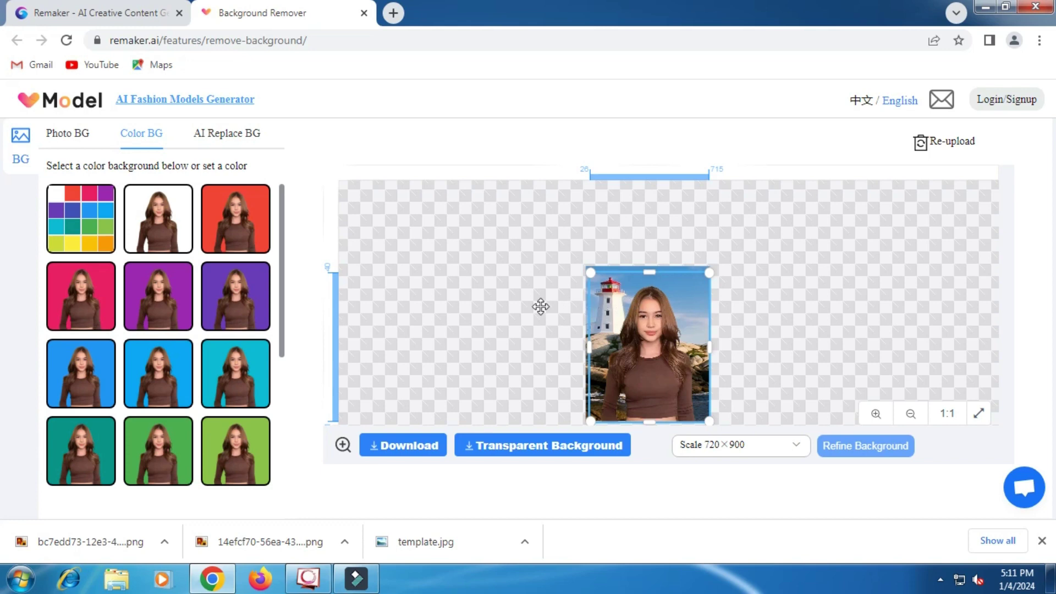
pyautogui.click(520, 297)
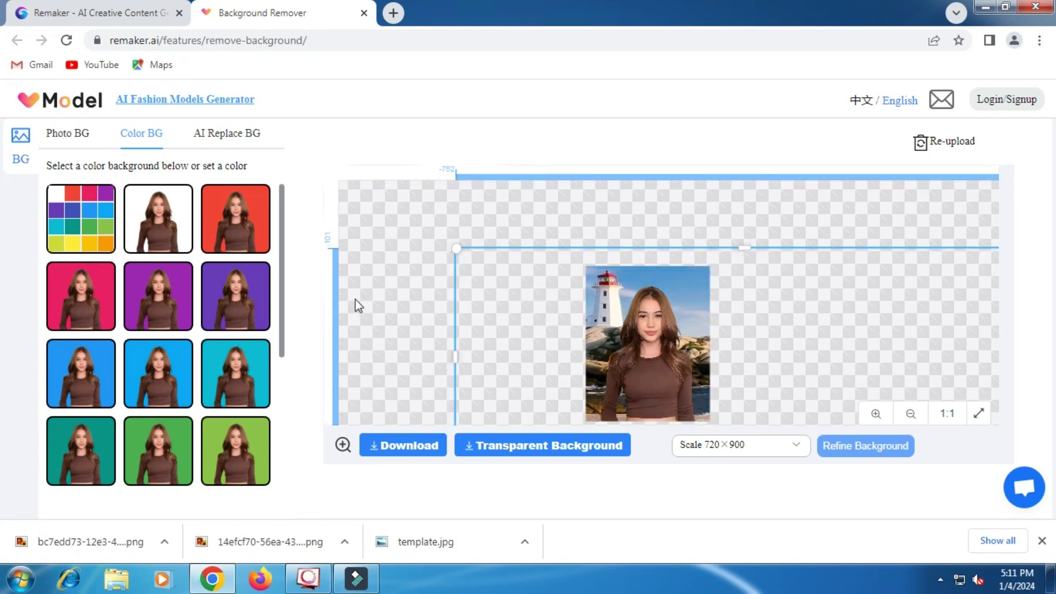
pyautogui.click(170, 237)
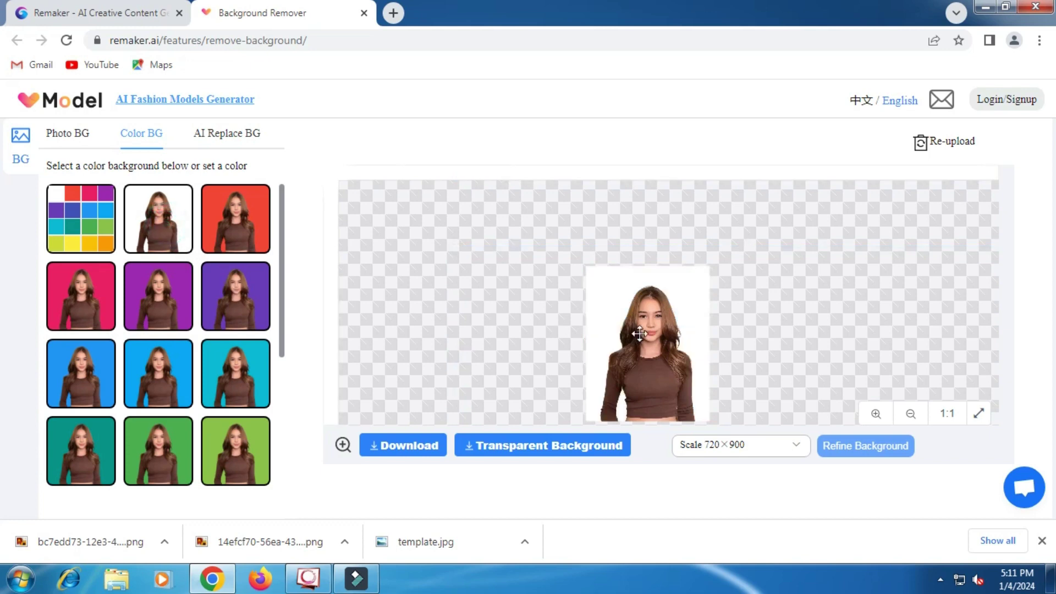
pyautogui.click(267, 299)
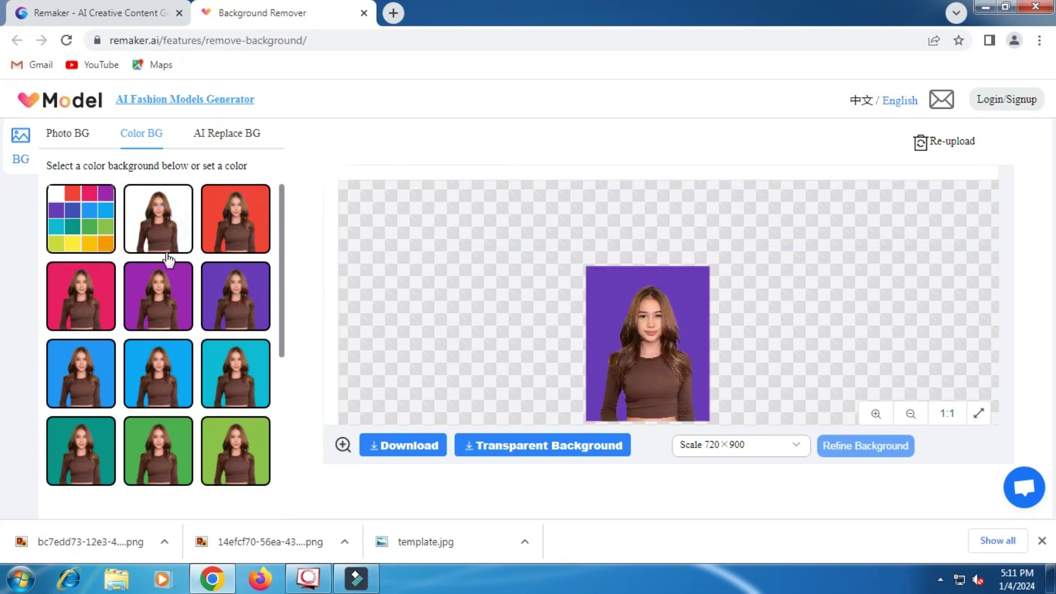
# Step: Set a custom deep blue background colour, hex #0C92BE, with the colour picker
pyautogui.click(92, 226)
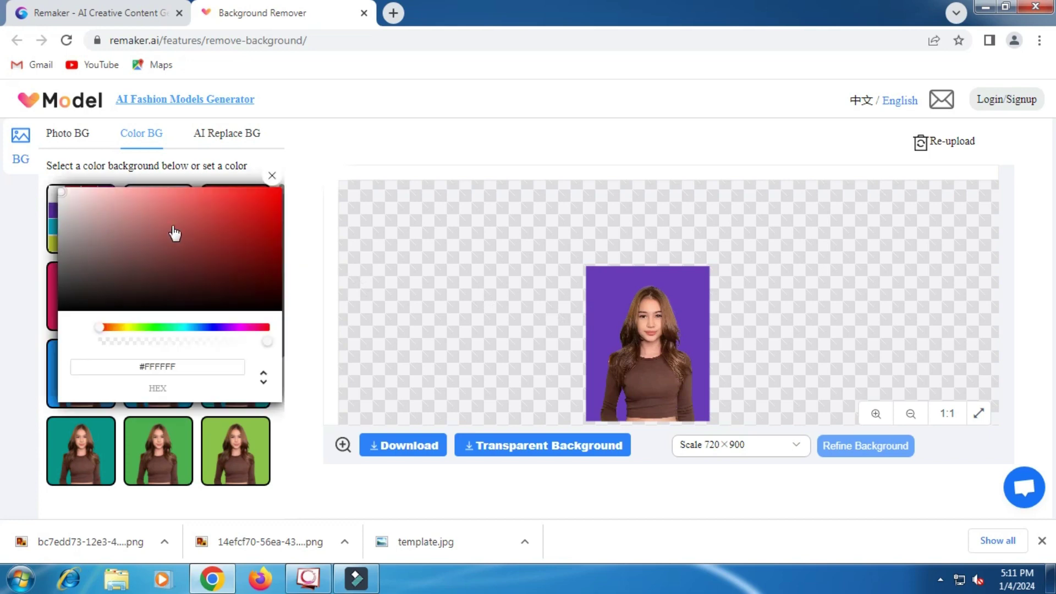
pyautogui.moveTo(136, 325); pyautogui.dragTo(193, 330)
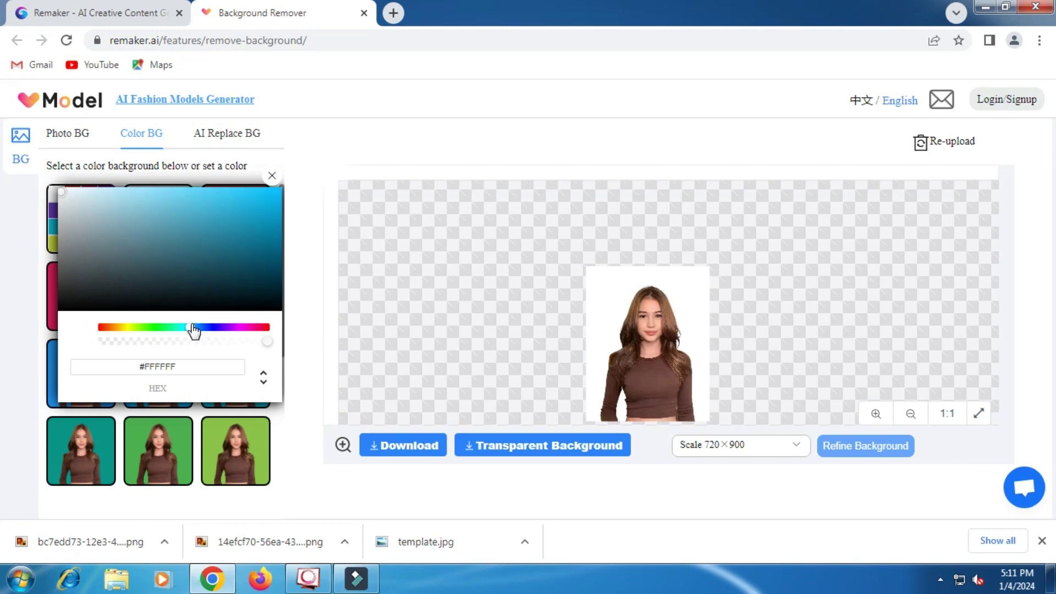
pyautogui.click(202, 199)
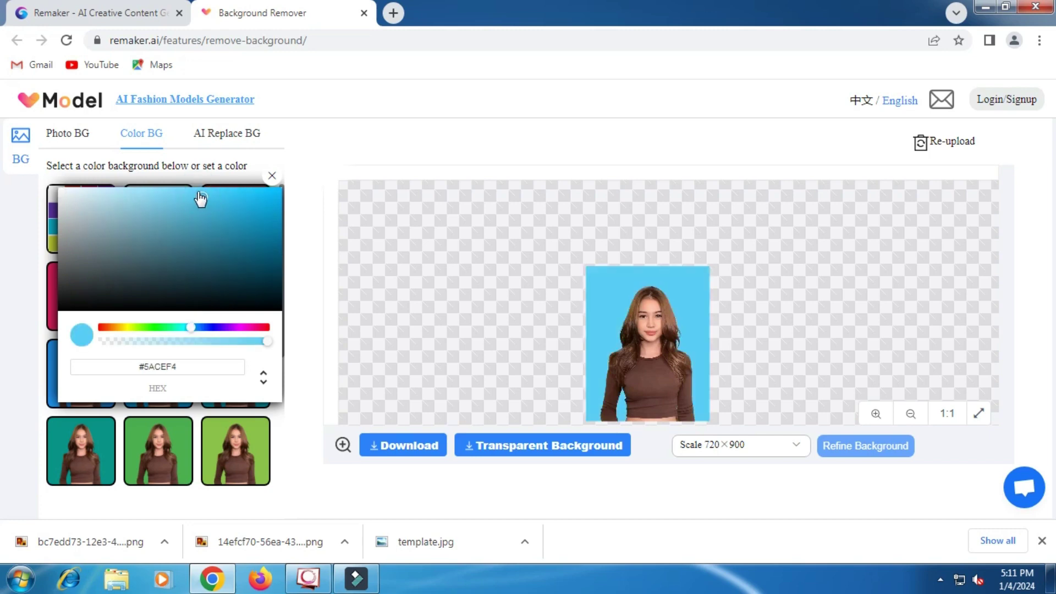
pyautogui.click(202, 196)
pyautogui.moveTo(214, 194)
pyautogui.mouseDown()
pyautogui.moveTo(245, 208)
pyautogui.moveTo(236, 219)
pyautogui.moveTo(246, 207)
pyautogui.moveTo(229, 224)
pyautogui.moveTo(267, 209)
pyautogui.moveTo(272, 226)
pyautogui.mouseUp()
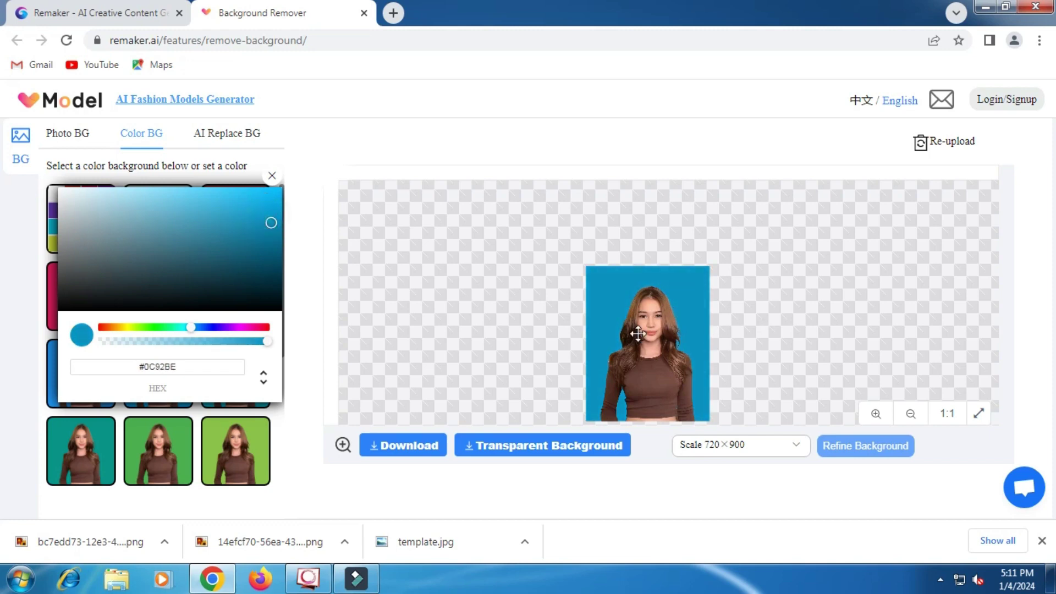
# Step: Enlarge the portrait and recentre it so head and shoulders fill the #0C92BE frame
pyautogui.click(659, 344)
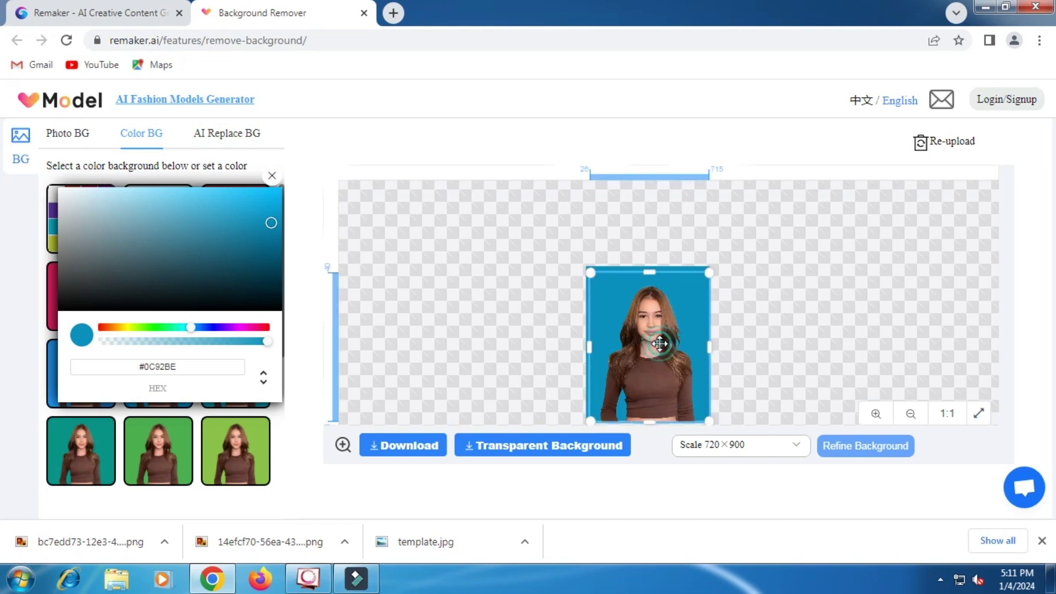
pyautogui.moveTo(590, 273); pyautogui.dragTo(572, 250)
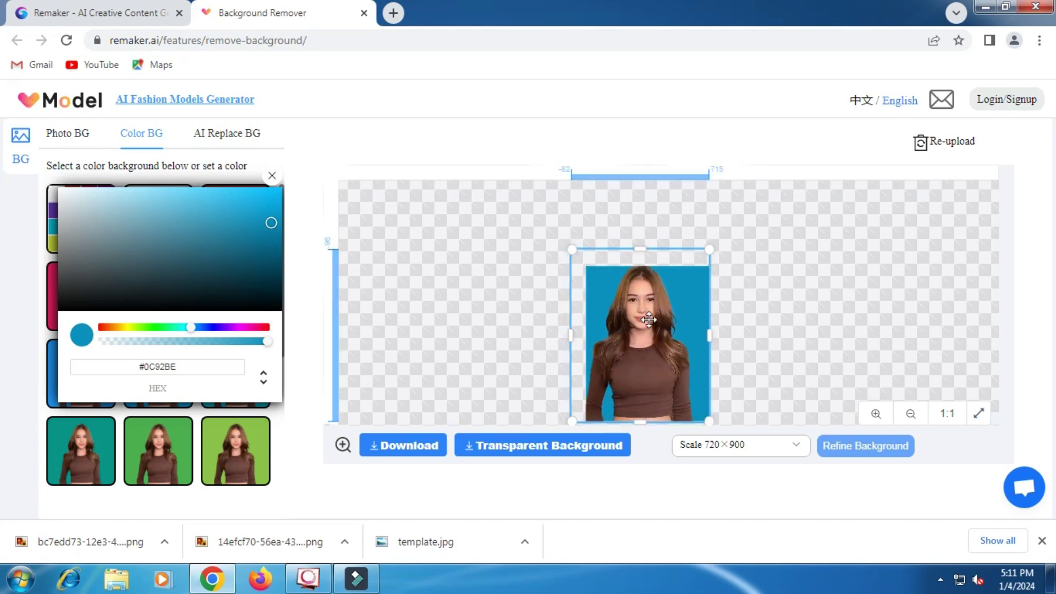
pyautogui.moveTo(648, 319); pyautogui.dragTo(651, 341)
pyautogui.moveTo(579, 278); pyautogui.dragTo(550, 249)
pyautogui.moveTo(667, 337); pyautogui.dragTo(680, 359)
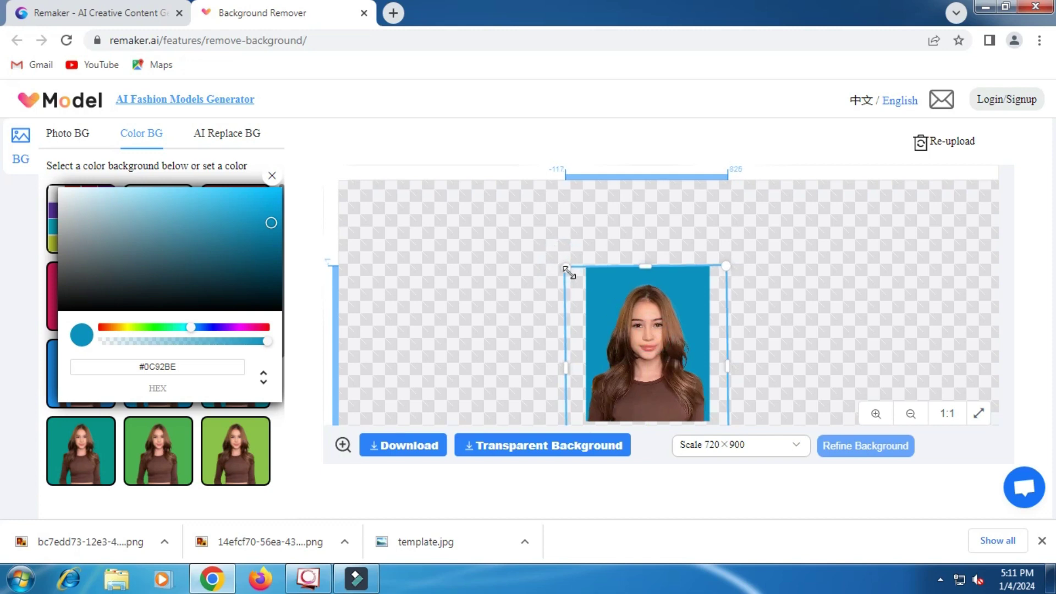
pyautogui.moveTo(565, 264); pyautogui.dragTo(562, 262)
pyautogui.moveTo(638, 322); pyautogui.dragTo(642, 323)
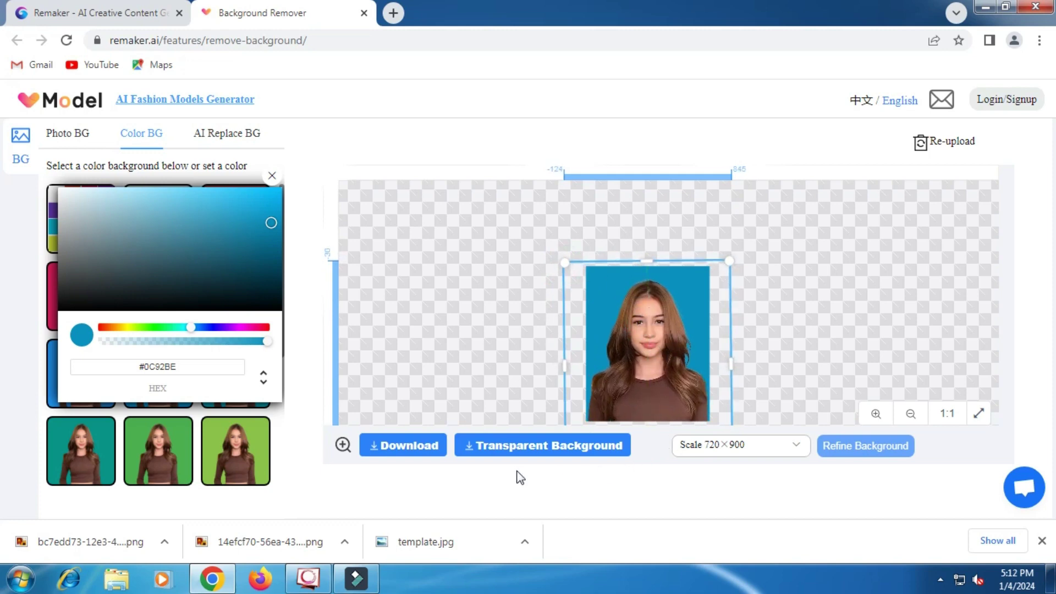
# Step: Download the portrait on the blue background as a PNG file
pyautogui.click(410, 445)
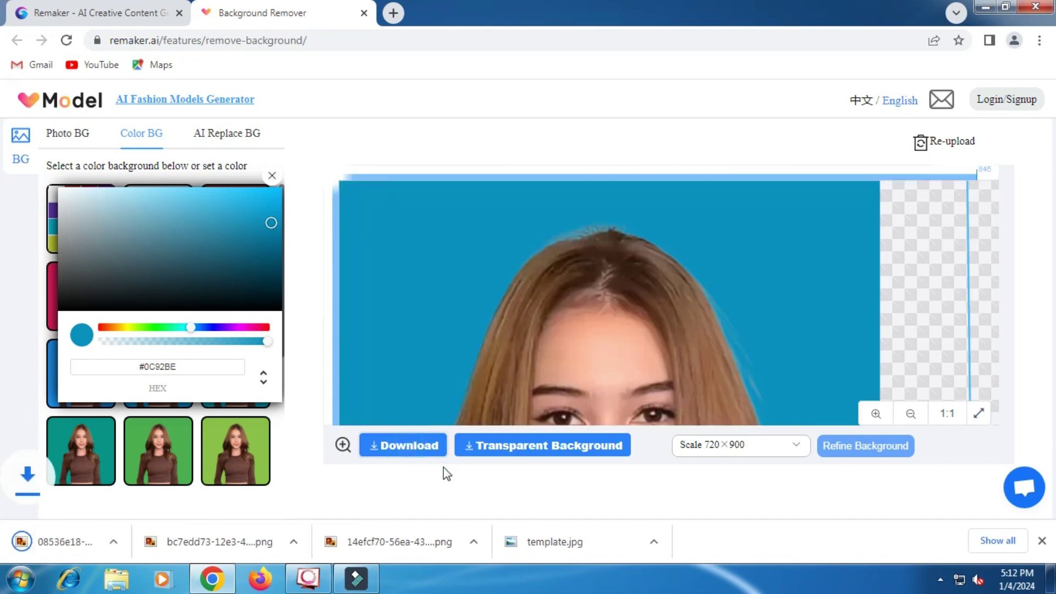
pyautogui.scroll(-1, 637, 312)
pyautogui.scroll(-1, 637, 312)
pyautogui.scroll(-1, 637, 312)
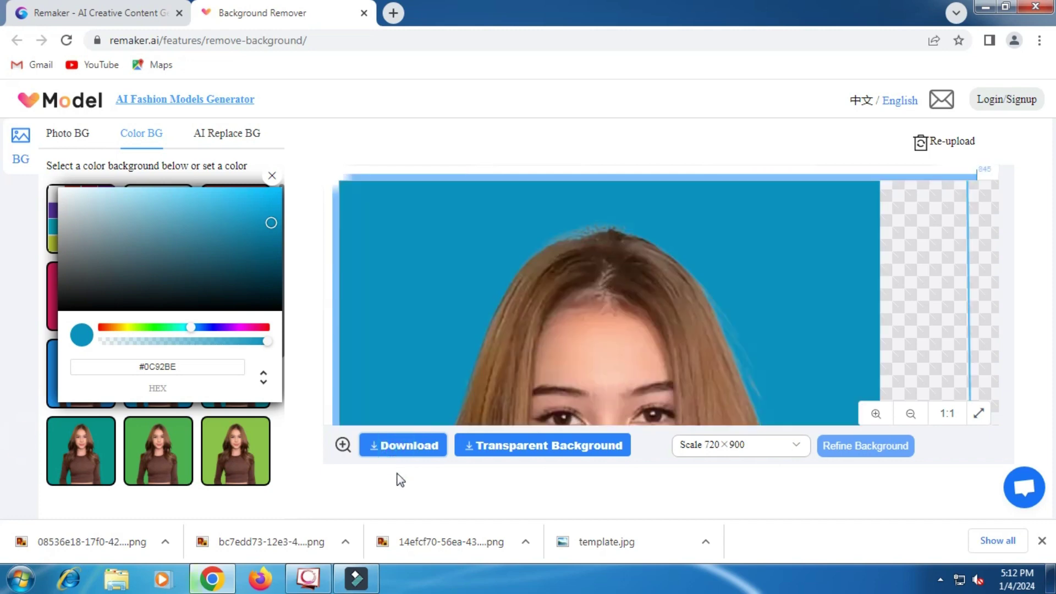
# Step: Open the Downloads folder in Explorer and preview the lighthouse and blue-background portrait PNGs
pyautogui.click(116, 579)
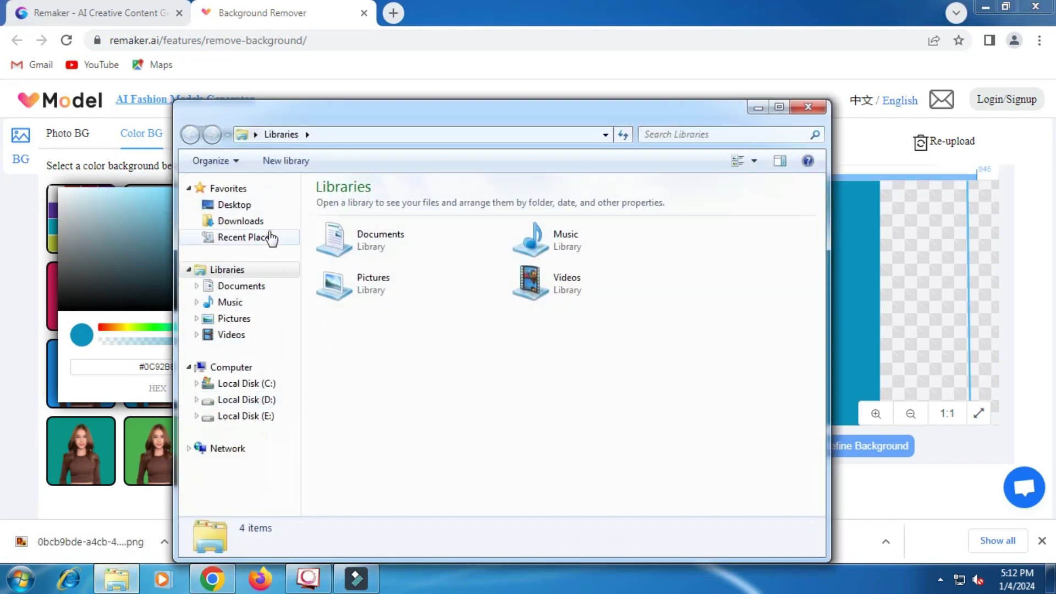
pyautogui.click(256, 221)
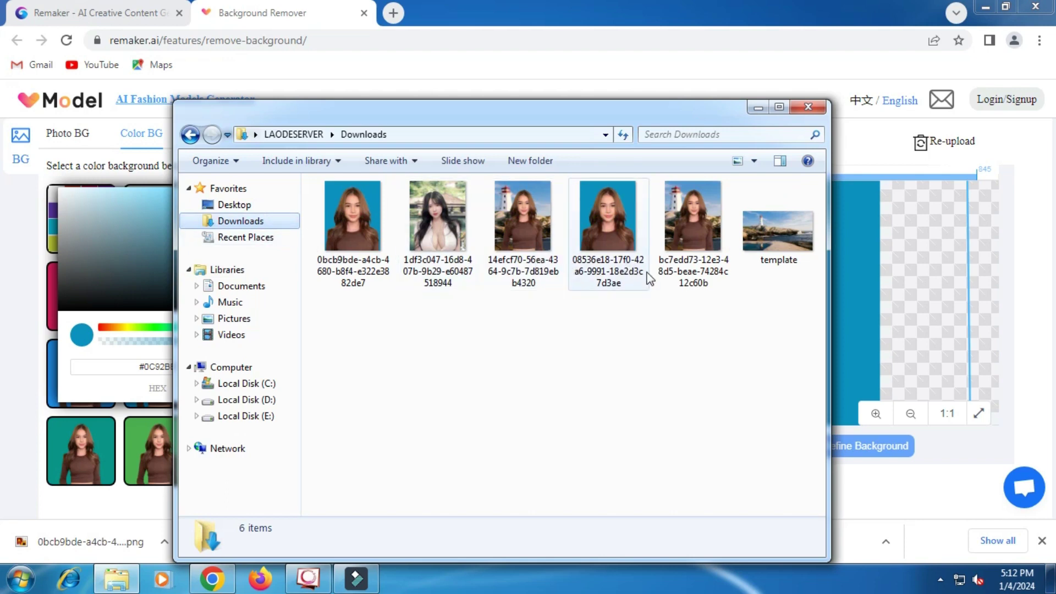
pyautogui.doubleClick(528, 246)
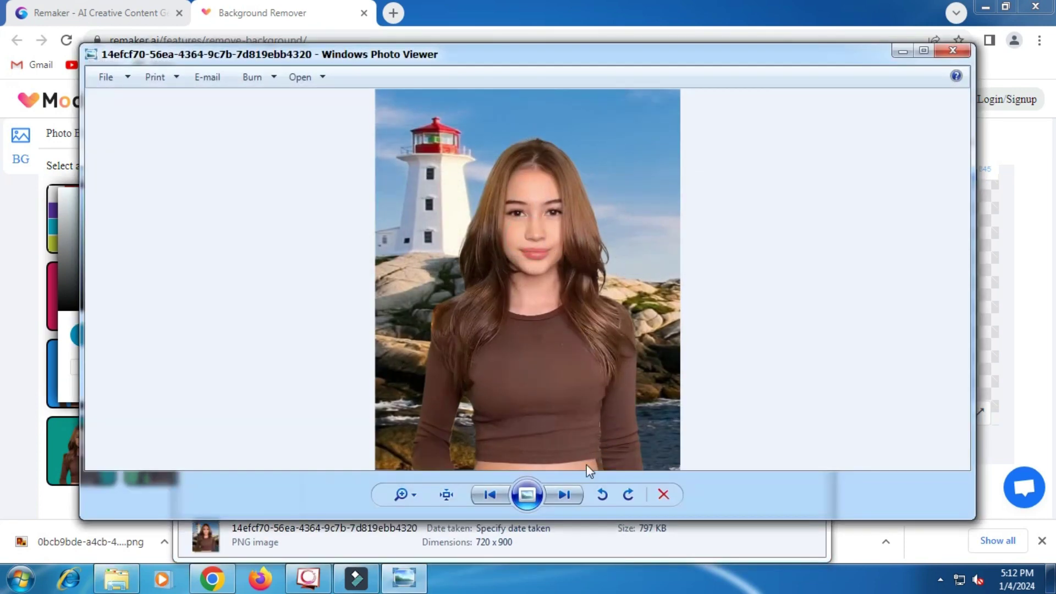
pyautogui.click(564, 494)
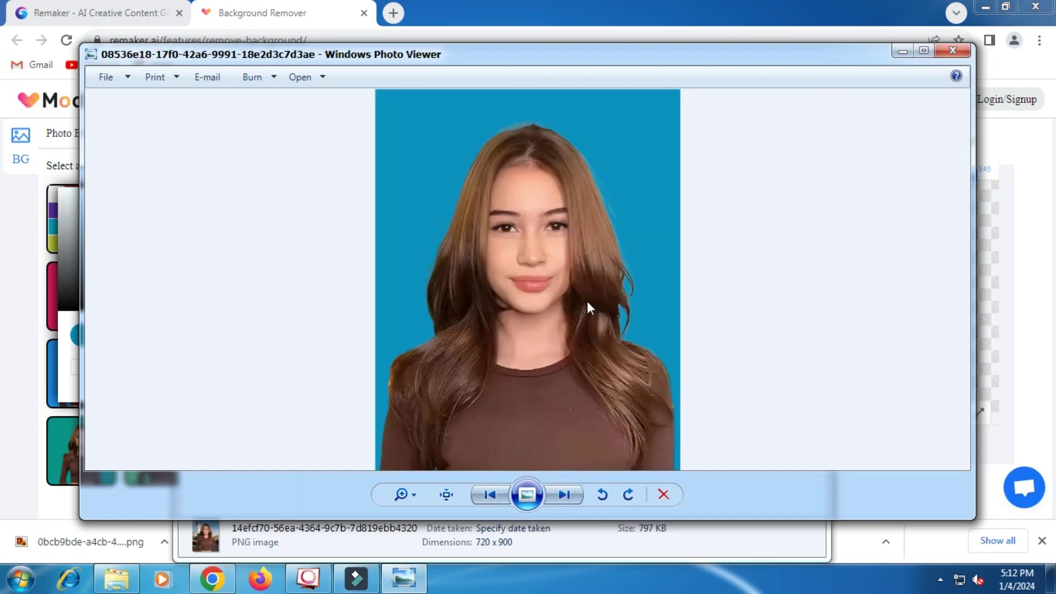
pyautogui.click(953, 53)
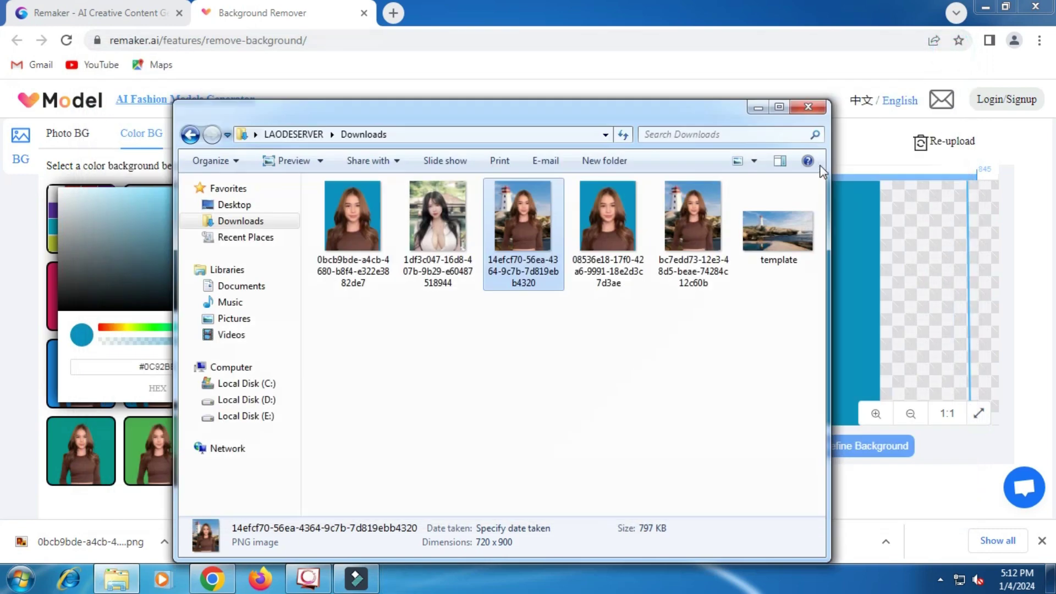